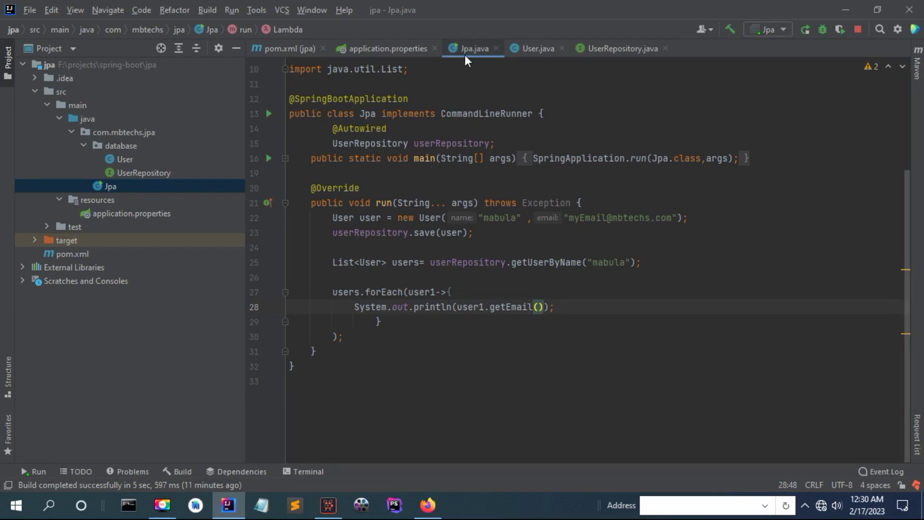
Review the User entity code, then bring up the UserRepository interface.
{"action": "left_click", "coordinate": [538, 50]}
{"action": "left_click", "coordinate": [350, 128]}
{"action": "scroll", "coordinate": [350, 123], "scroll_direction": "up", "scroll_amount": 1}
{"action": "scroll", "coordinate": [351, 123], "scroll_direction": "up", "scroll_amount": 4}
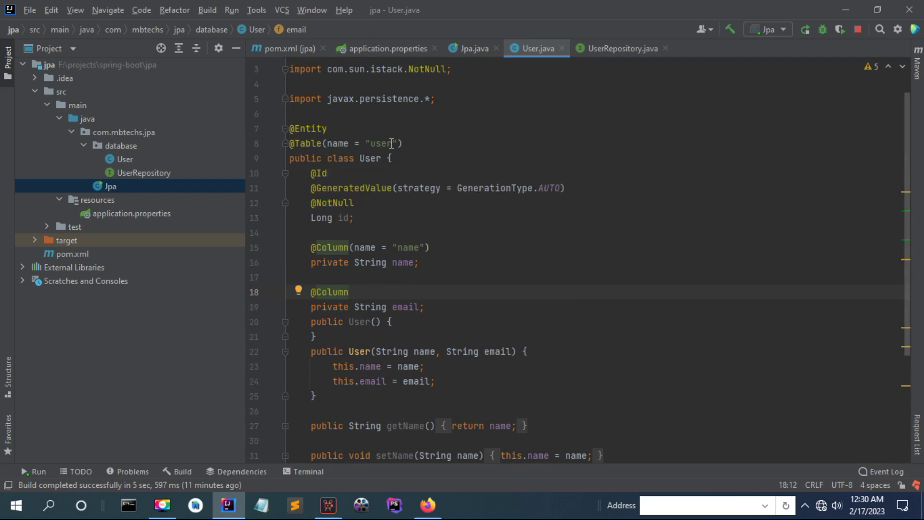
{"action": "left_click", "coordinate": [615, 49]}
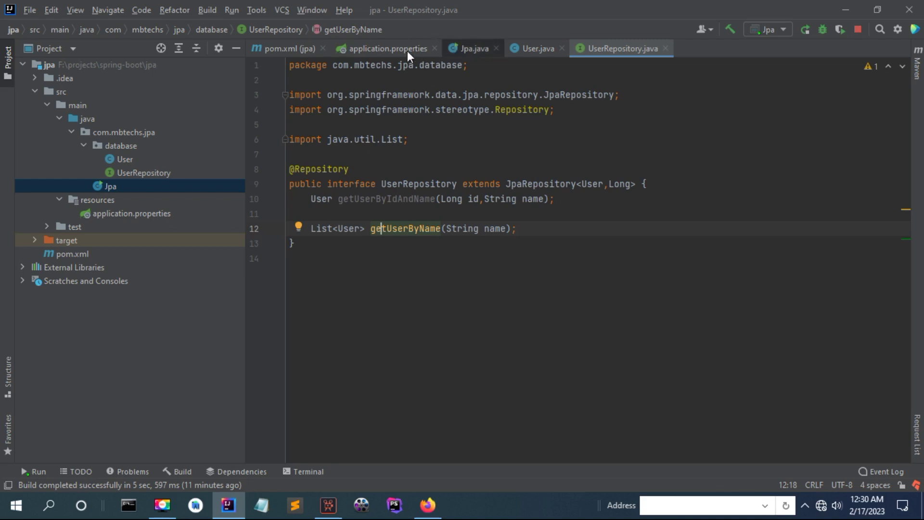
In application.properties, briefly change the datasource database to 'mydatabase', then restore 'jpa'.
{"action": "left_click", "coordinate": [367, 50]}
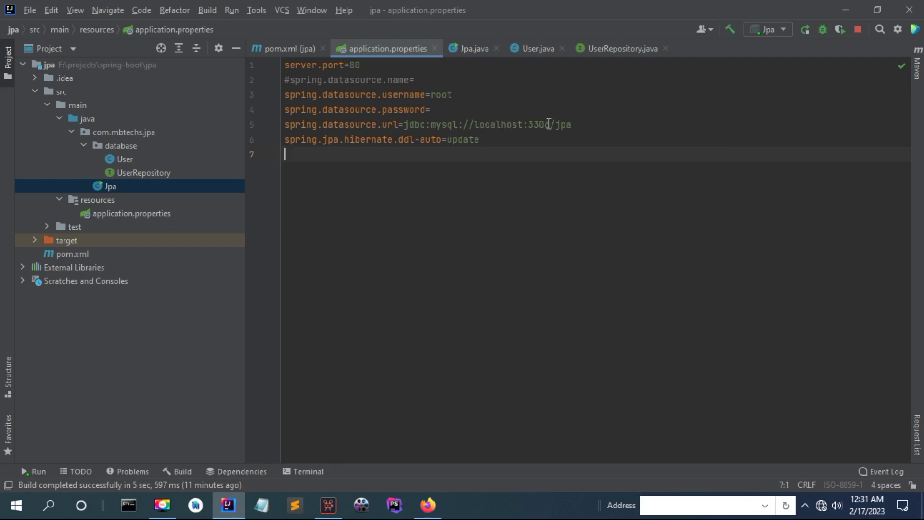
{"action": "left_click_drag", "start_coordinate": [574, 124], "coordinate": [556, 125]}
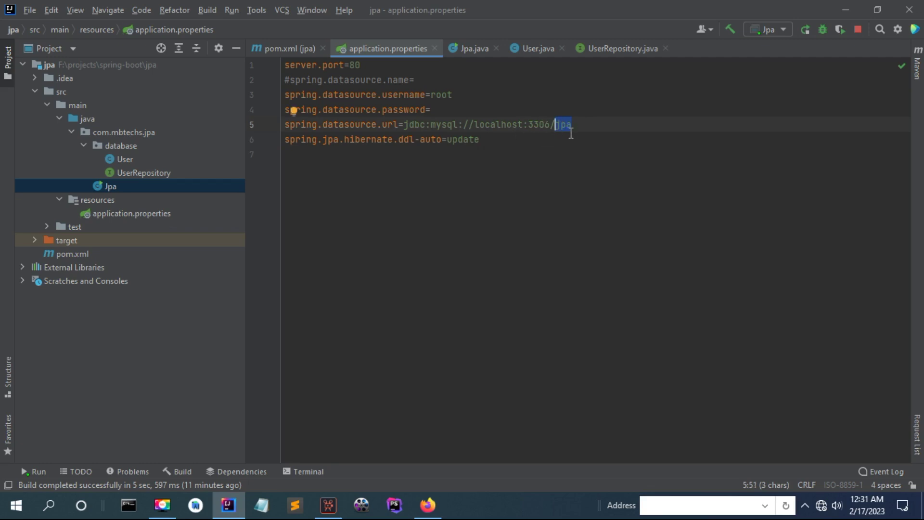
{"action": "left_click", "coordinate": [584, 124]}
{"action": "key", "text": "BackSpace"}
{"action": "key", "text": "BackSpace"}
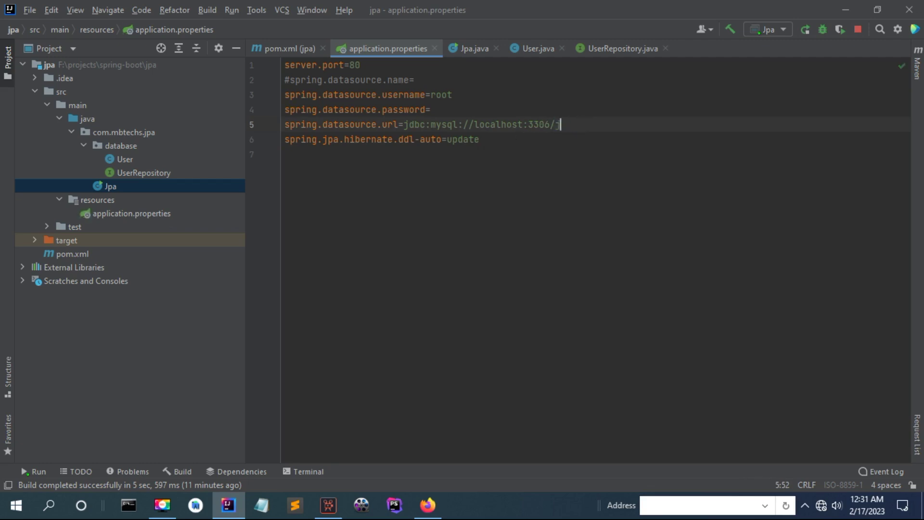
{"action": "key", "text": "BackSpace"}
{"action": "type", "text": "mydatabase"}
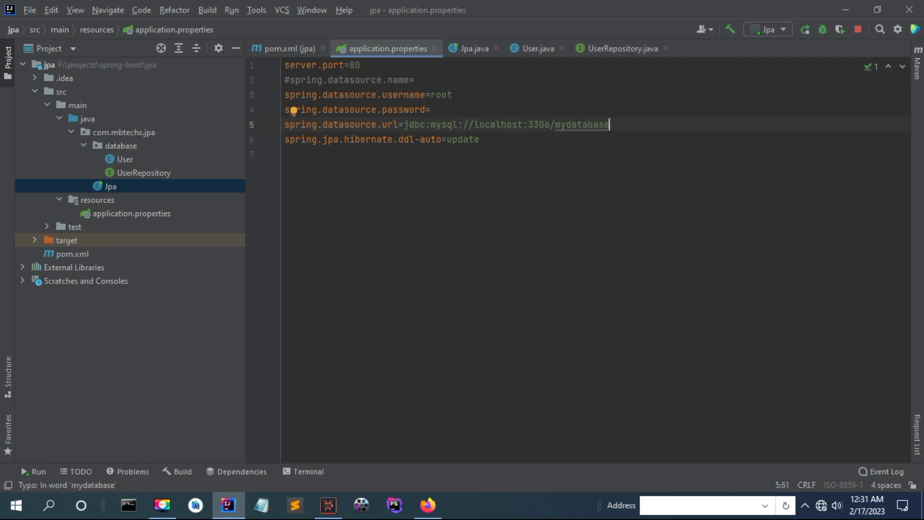
{"action": "key", "text": "BackSpace"}
{"action": "key", "text": "BackSpace"}
{"action": "key", "text": "BackSpace"}
{"action": "key", "text": "BackSpace"}
{"action": "key", "text": "BackSpace"}
{"action": "key", "text": "BackSpace"}
{"action": "key", "text": "BackSpace"}
{"action": "key", "text": "BackSpace"}
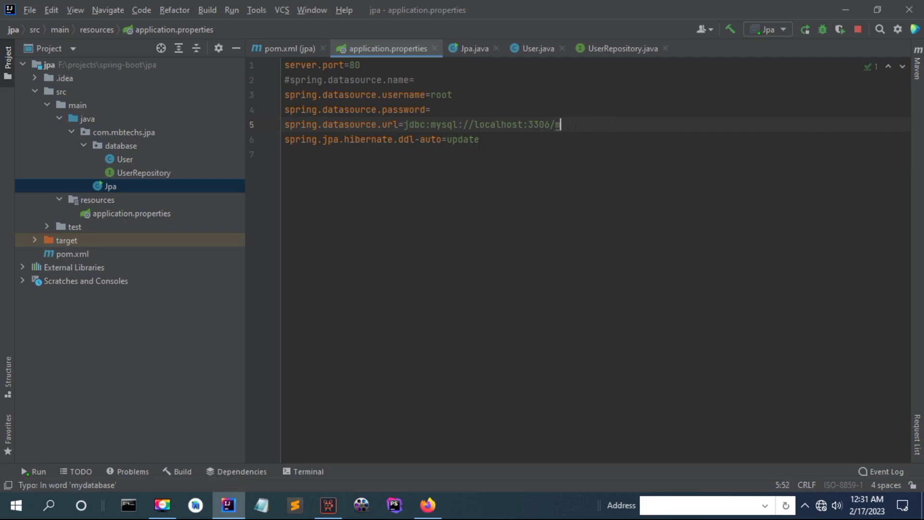
{"action": "key", "text": "BackSpace"}
{"action": "type", "text": "jpa"}
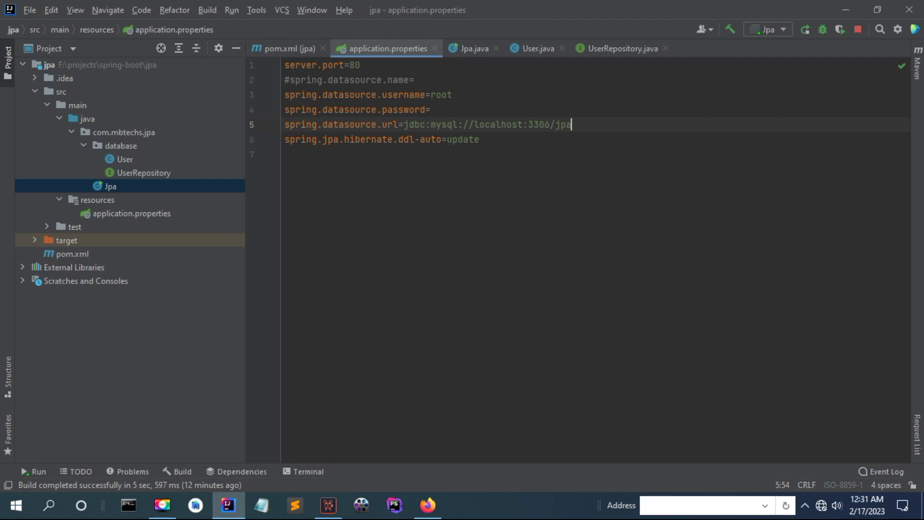
{"action": "left_click", "coordinate": [505, 139]}
Run the Jpa main class and check the console for the Unknown database 'jpa' error.
{"action": "left_click", "coordinate": [477, 47]}
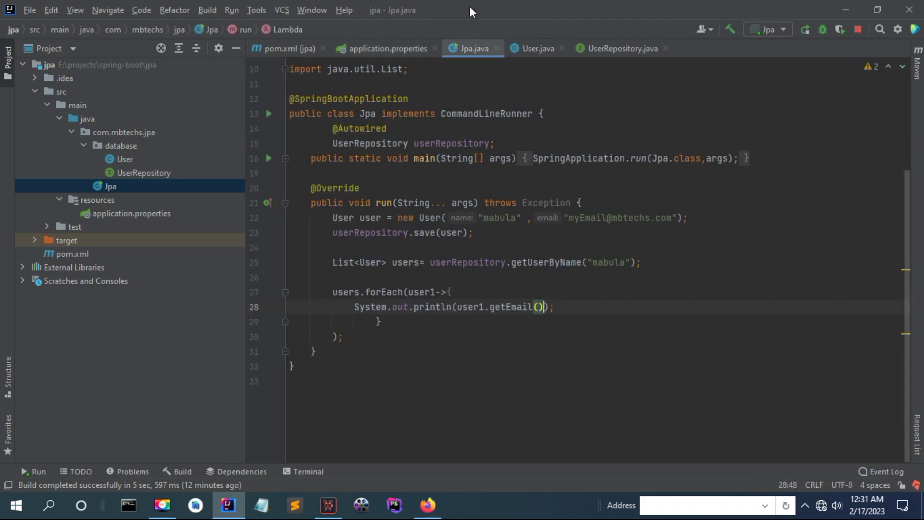
{"action": "left_click", "coordinate": [809, 31]}
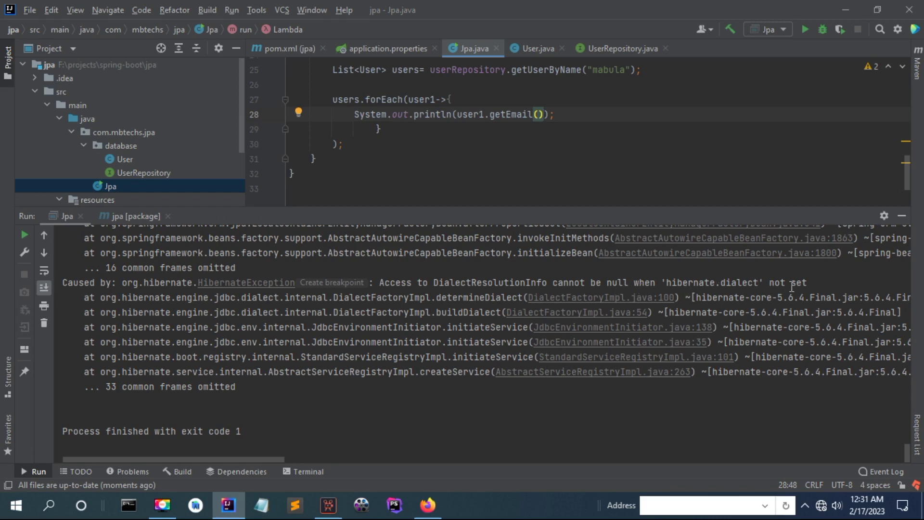
{"action": "scroll", "coordinate": [254, 383], "scroll_direction": "up", "scroll_amount": 5}
{"action": "scroll", "coordinate": [254, 382], "scroll_direction": "up", "scroll_amount": 5}
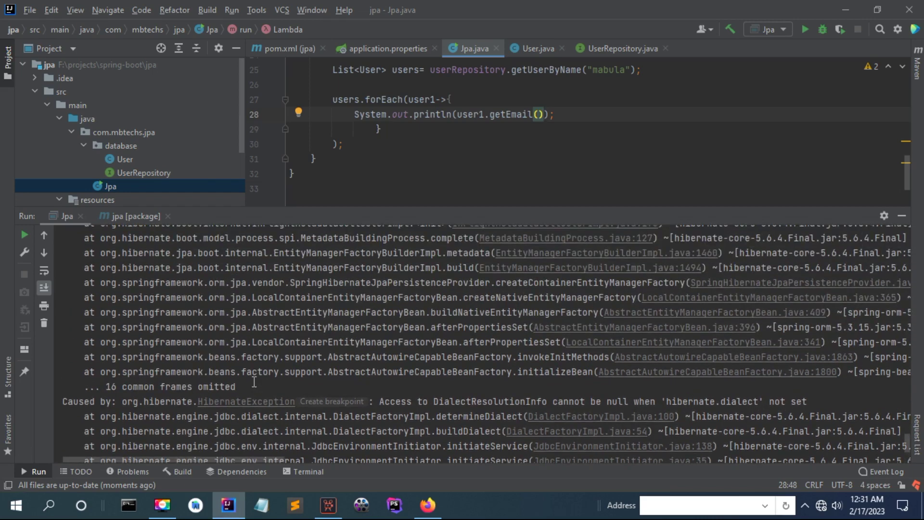
{"action": "scroll", "coordinate": [254, 383], "scroll_direction": "up", "scroll_amount": 5}
{"action": "scroll", "coordinate": [255, 383], "scroll_direction": "up", "scroll_amount": 5}
{"action": "scroll", "coordinate": [254, 382], "scroll_direction": "up", "scroll_amount": 5}
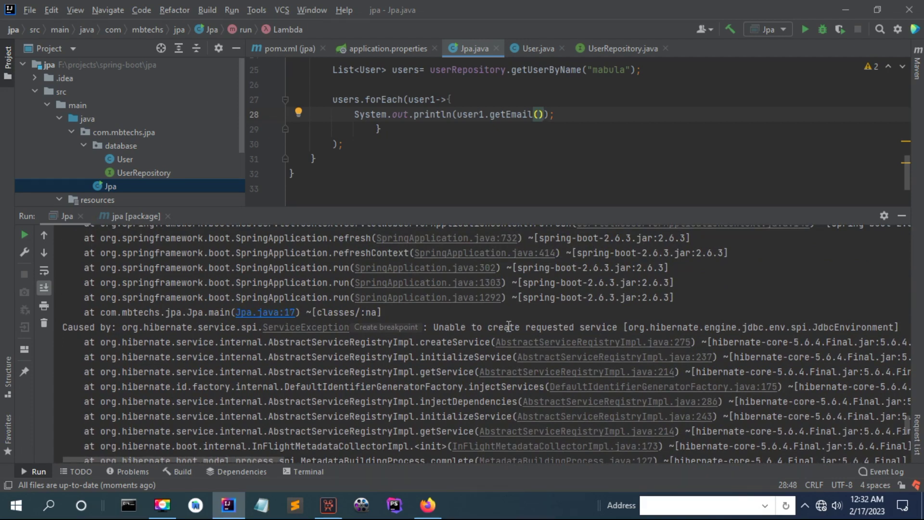
{"action": "scroll", "coordinate": [505, 326], "scroll_direction": "up", "scroll_amount": 3}
{"action": "scroll", "coordinate": [505, 327], "scroll_direction": "up", "scroll_amount": 3}
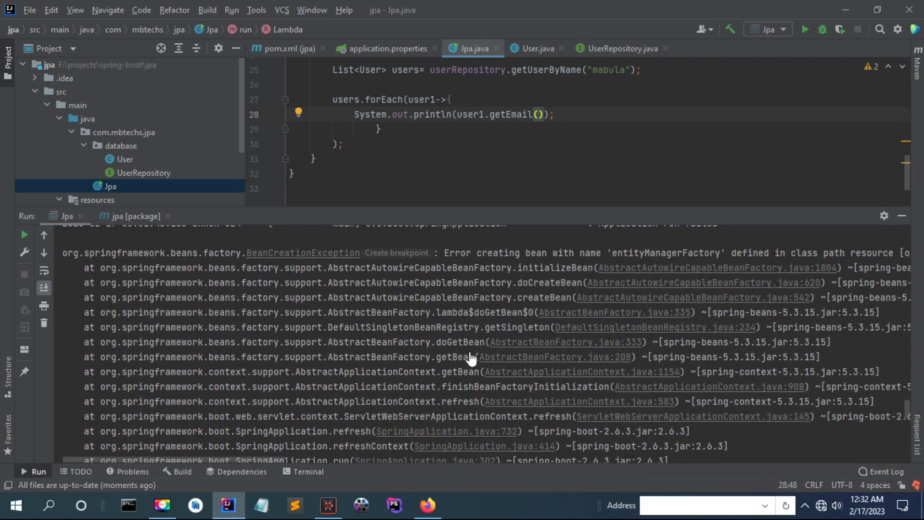
{"action": "scroll", "coordinate": [459, 287], "scroll_direction": "up", "scroll_amount": 3}
{"action": "scroll", "coordinate": [459, 286], "scroll_direction": "up", "scroll_amount": 3}
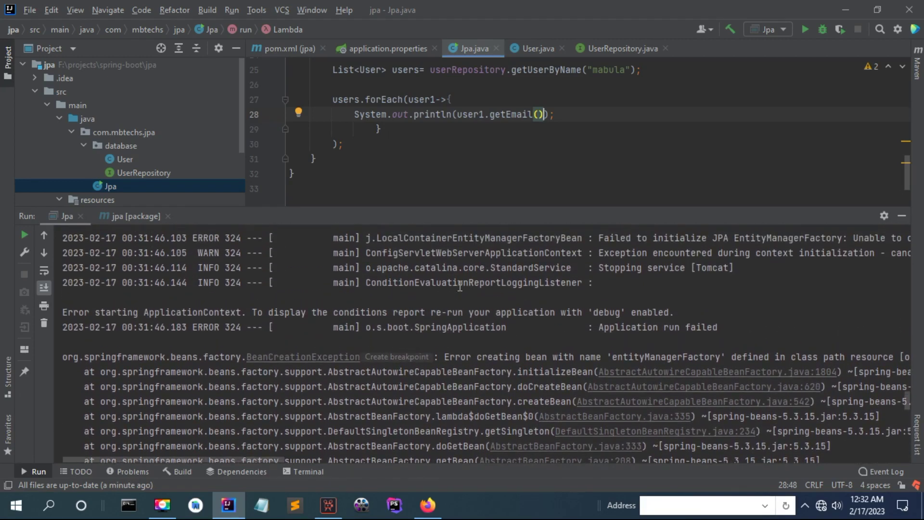
{"action": "scroll", "coordinate": [460, 286], "scroll_direction": "down", "scroll_amount": 2}
{"action": "scroll", "coordinate": [459, 286], "scroll_direction": "down", "scroll_amount": 3}
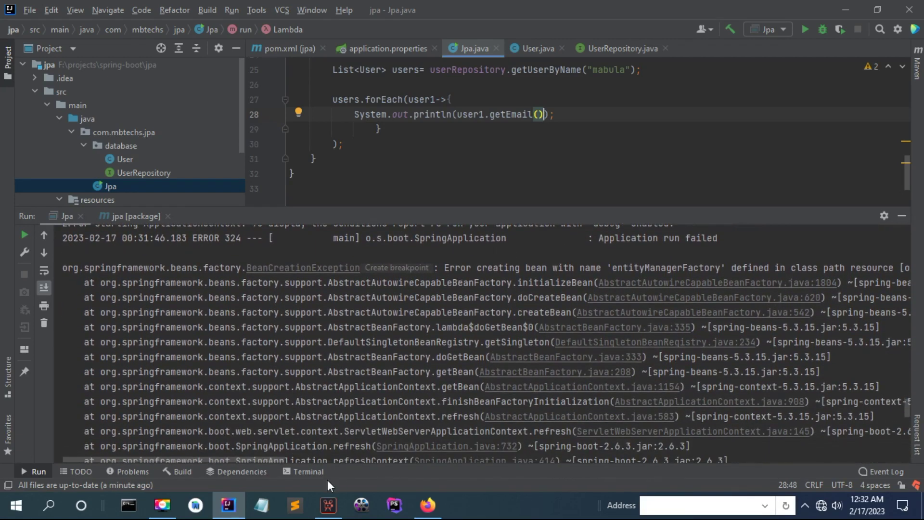
{"action": "mouse_move", "coordinate": [259, 459]}
{"action": "left_mouse_down"}
{"action": "mouse_move", "coordinate": [363, 455]}
{"action": "mouse_move", "coordinate": [344, 451]}
{"action": "left_mouse_up"}
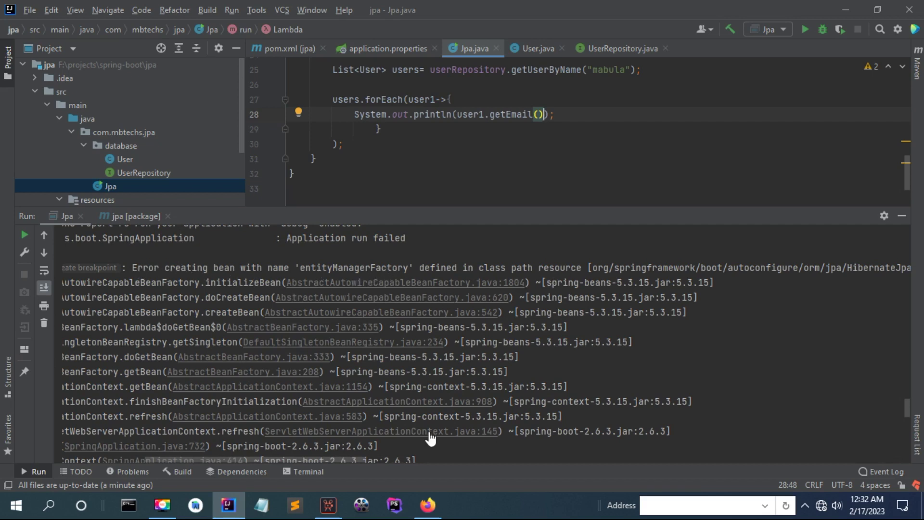
{"action": "left_click_drag", "start_coordinate": [309, 459], "coordinate": [464, 455]}
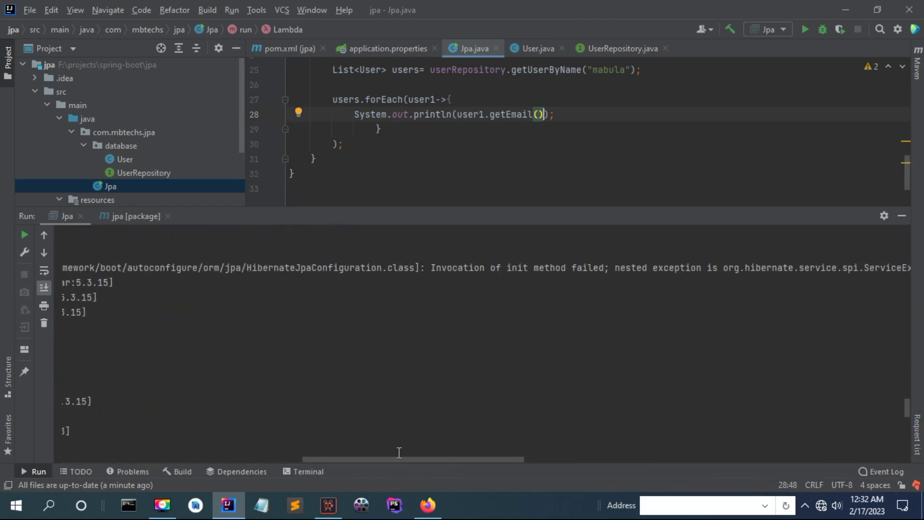
{"action": "mouse_move", "coordinate": [398, 459]}
{"action": "left_mouse_down"}
{"action": "mouse_move", "coordinate": [589, 459]}
{"action": "mouse_move", "coordinate": [563, 447]}
{"action": "mouse_move", "coordinate": [434, 459]}
{"action": "left_mouse_up"}
{"action": "scroll", "coordinate": [433, 347], "scroll_direction": "up", "scroll_amount": 8}
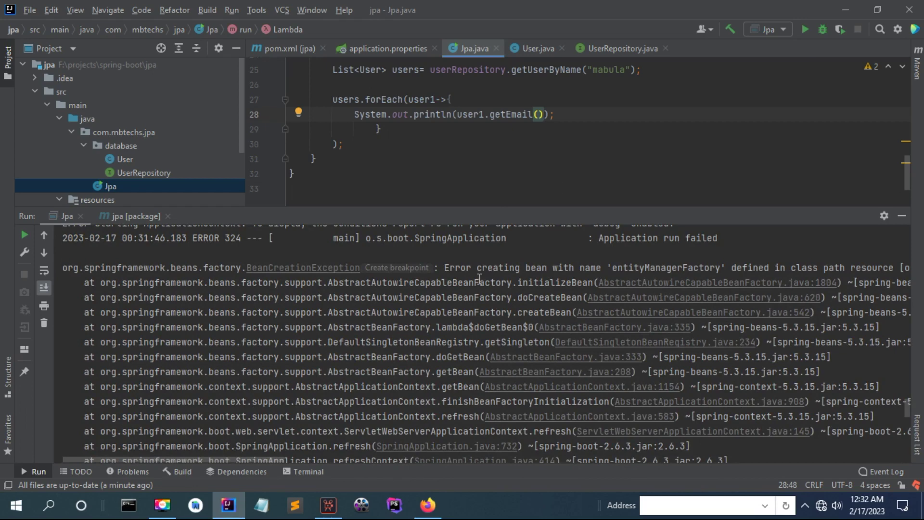
{"action": "scroll", "coordinate": [479, 278], "scroll_direction": "up", "scroll_amount": 5}
{"action": "scroll", "coordinate": [479, 279], "scroll_direction": "up", "scroll_amount": 3}
{"action": "scroll", "coordinate": [479, 279], "scroll_direction": "up", "scroll_amount": 5}
{"action": "scroll", "coordinate": [480, 278], "scroll_direction": "up", "scroll_amount": 2}
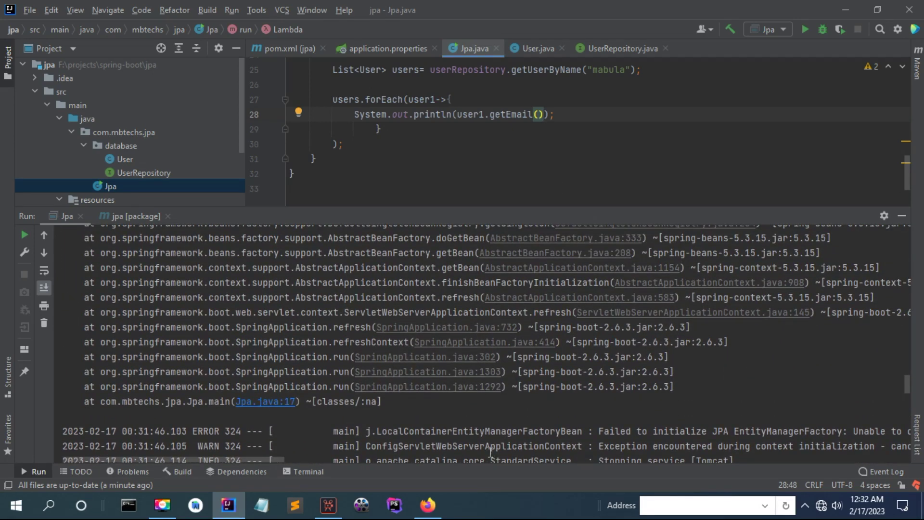
{"action": "scroll", "coordinate": [457, 352], "scroll_direction": "up", "scroll_amount": 4}
{"action": "scroll", "coordinate": [361, 339], "scroll_direction": "up", "scroll_amount": 4}
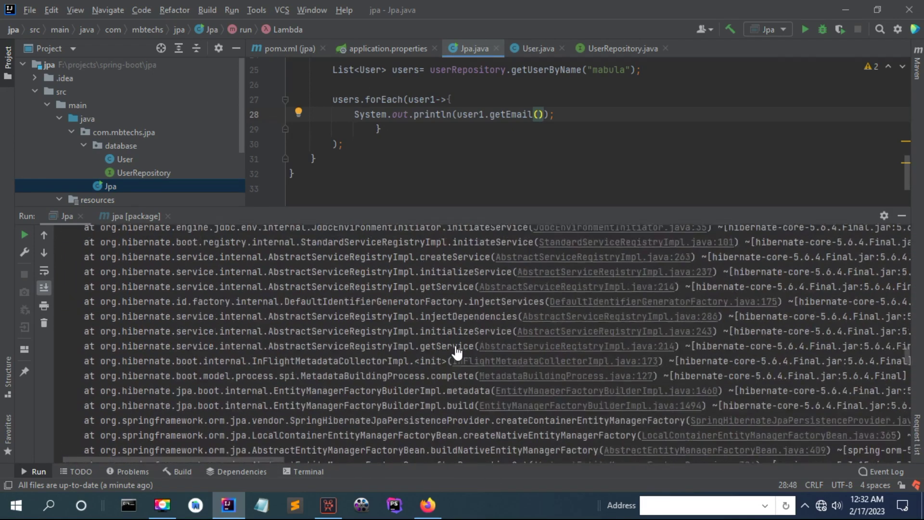
{"action": "scroll", "coordinate": [361, 340], "scroll_direction": "up", "scroll_amount": 4}
{"action": "scroll", "coordinate": [348, 336], "scroll_direction": "up", "scroll_amount": 3}
{"action": "scroll", "coordinate": [347, 336], "scroll_direction": "up", "scroll_amount": 5}
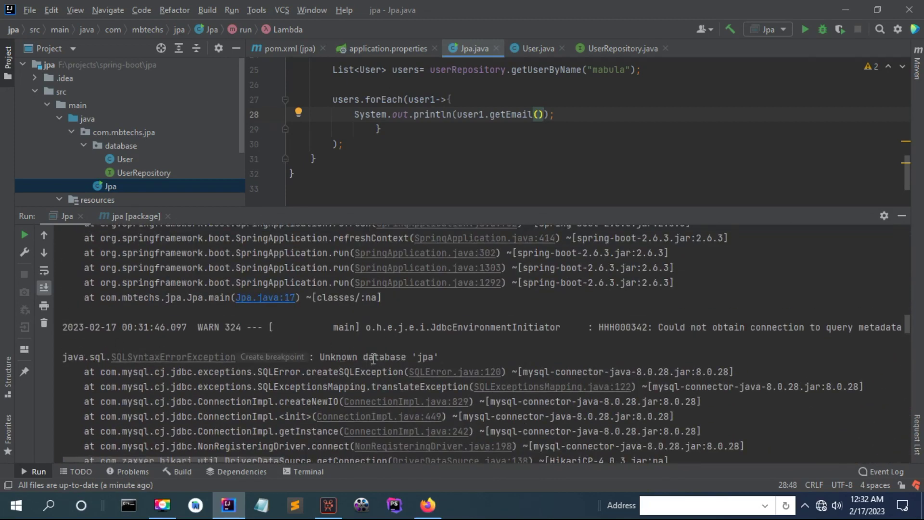
{"action": "left_click_drag", "start_coordinate": [439, 356], "coordinate": [320, 357]}
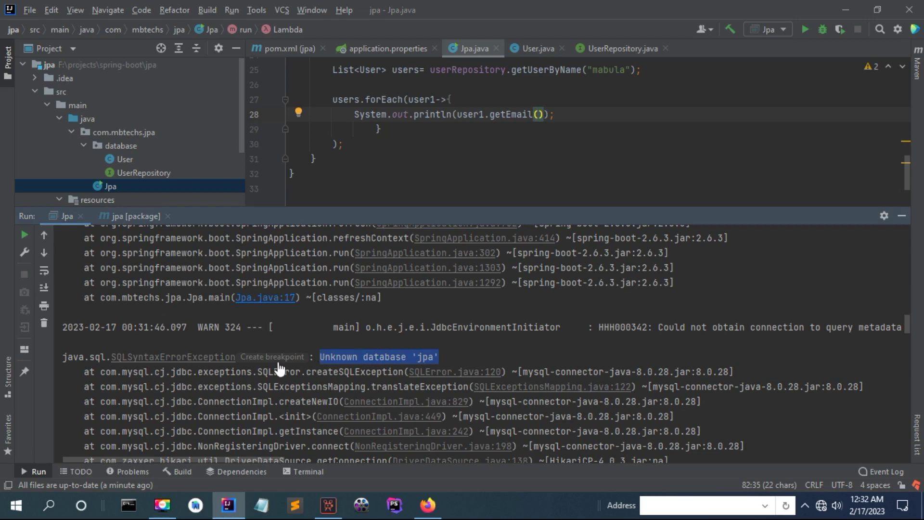
{"action": "left_click", "coordinate": [287, 341]}
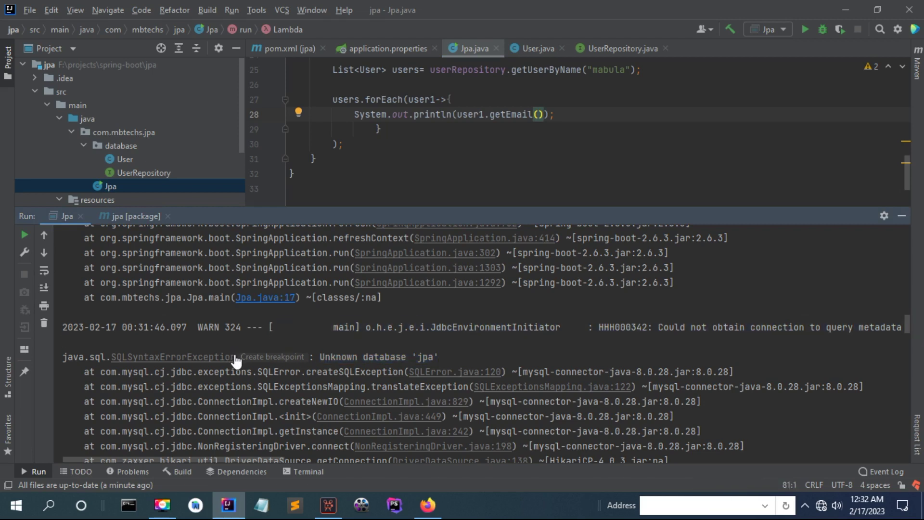
{"action": "left_click_drag", "start_coordinate": [236, 356], "coordinate": [112, 362]}
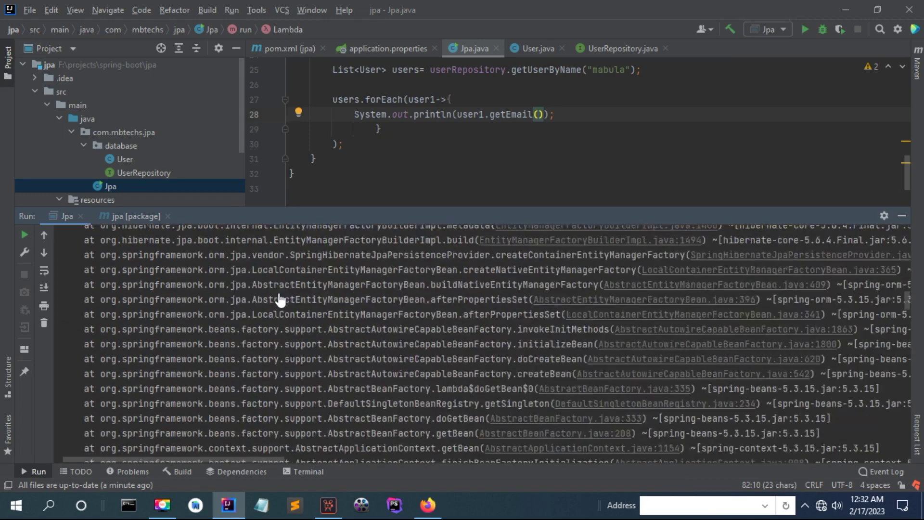
{"action": "scroll", "coordinate": [280, 297], "scroll_direction": "up", "scroll_amount": 10}
{"action": "scroll", "coordinate": [280, 299], "scroll_direction": "up", "scroll_amount": 5}
{"action": "scroll", "coordinate": [280, 298], "scroll_direction": "down", "scroll_amount": 5}
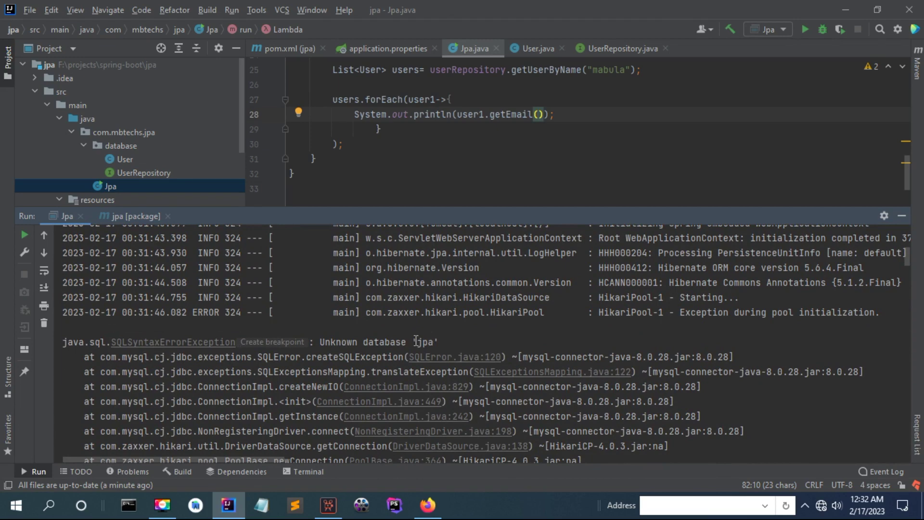
Log in to MariaDB with mysql -u root -p and run show databases; to check for jpa.
{"action": "left_click", "coordinate": [129, 505]}
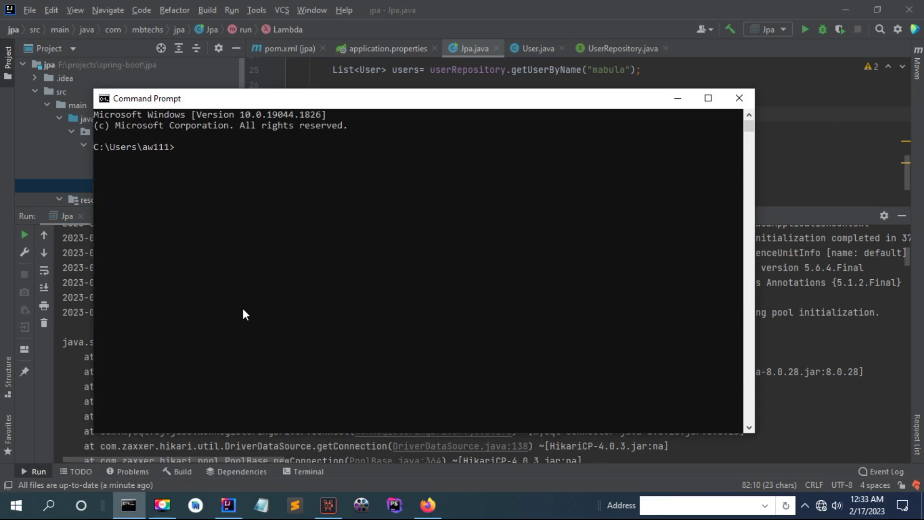
{"action": "type", "text": "mys"}
{"action": "type", "text": "ql -u "}
{"action": "type", "text": "root "}
{"action": "type", "text": "-p"}
{"action": "key", "text": "Return"}
{"action": "key", "text": "Return"}
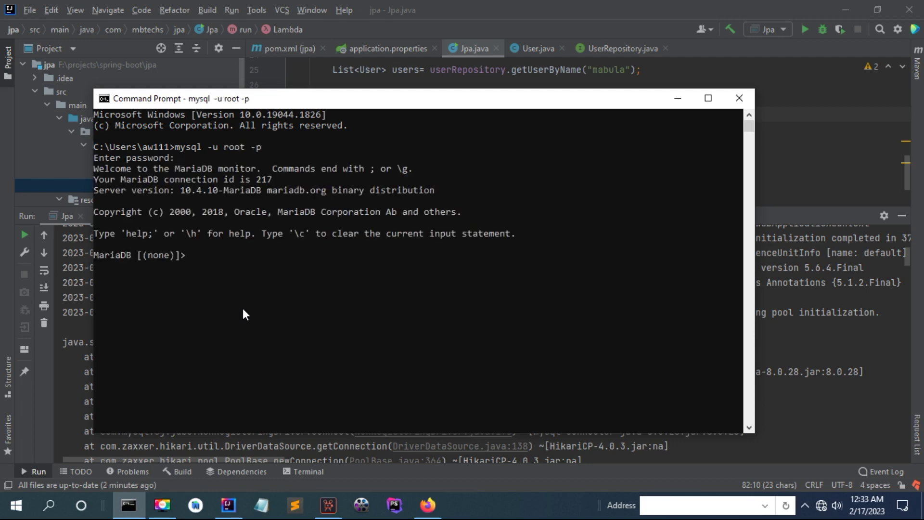
{"action": "type", "text": "show d"}
{"action": "type", "text": "at"}
{"action": "type", "text": "abas"}
{"action": "type", "text": "es;"}
{"action": "key", "text": "Return"}
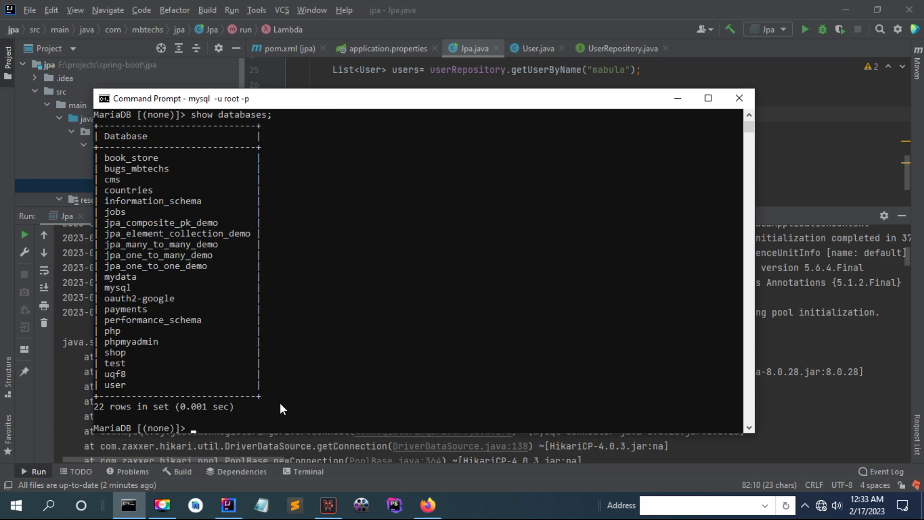
Run create database jpa; and rerun show databases; to see jpa listed among 23.
{"action": "left_click", "coordinate": [254, 417]}
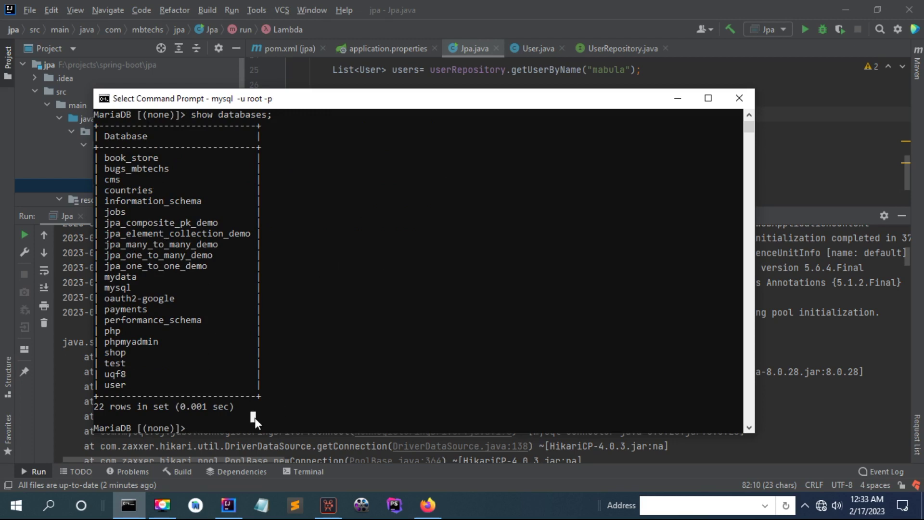
{"action": "type", "text": "crea"}
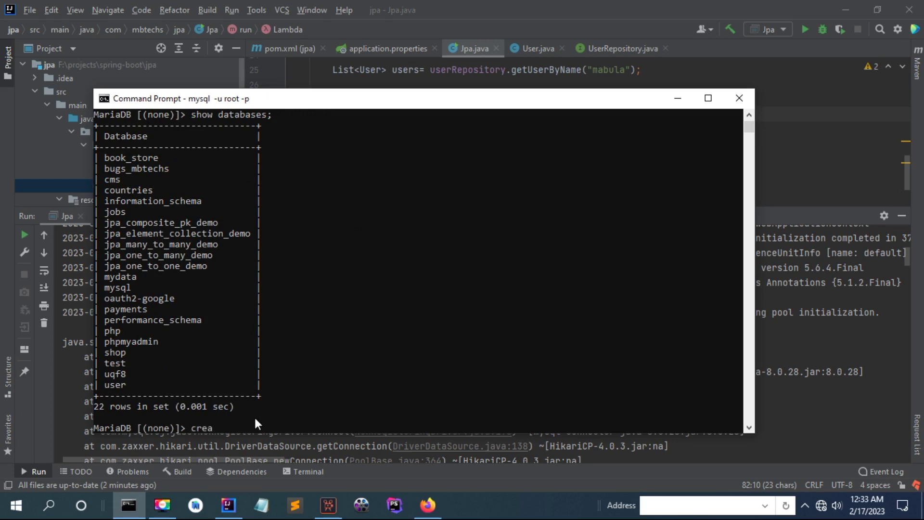
{"action": "type", "text": "te database "}
{"action": "type", "text": "jpa;"}
{"action": "key", "text": "Return"}
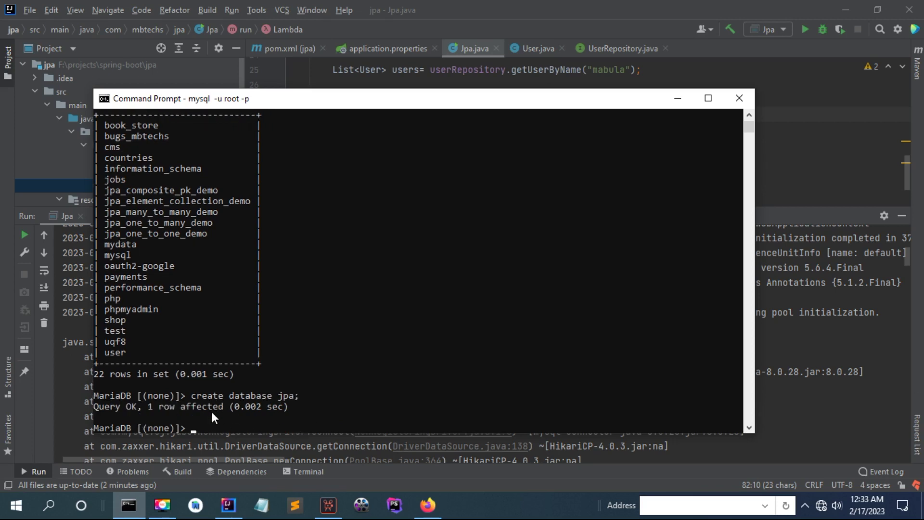
{"action": "key", "text": "Up"}
{"action": "key", "text": "Return"}
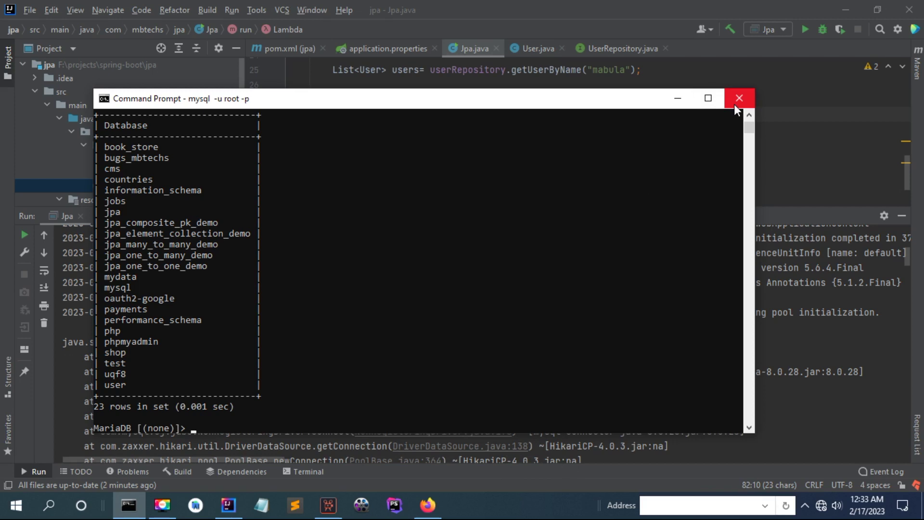
Minimize Command Prompt and relaunch the Jpa application in IntelliJ.
{"action": "left_click", "coordinate": [677, 98]}
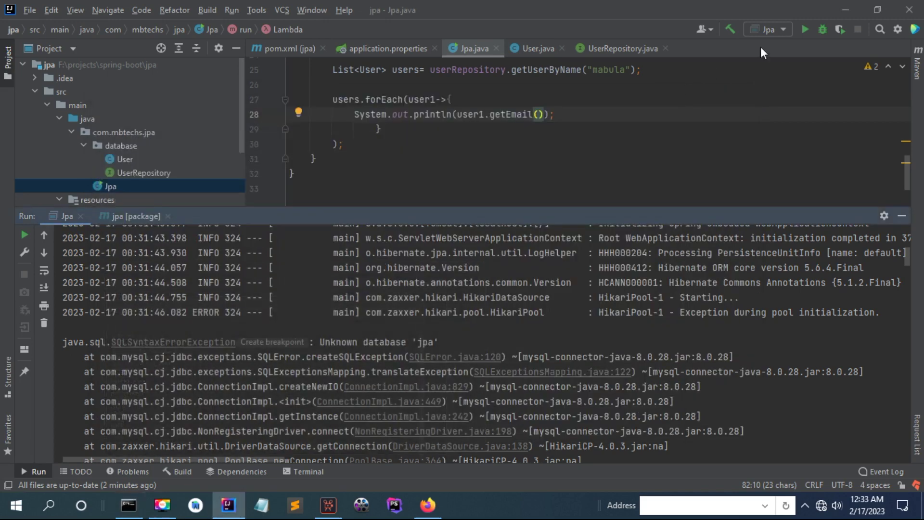
{"action": "left_click", "coordinate": [805, 30]}
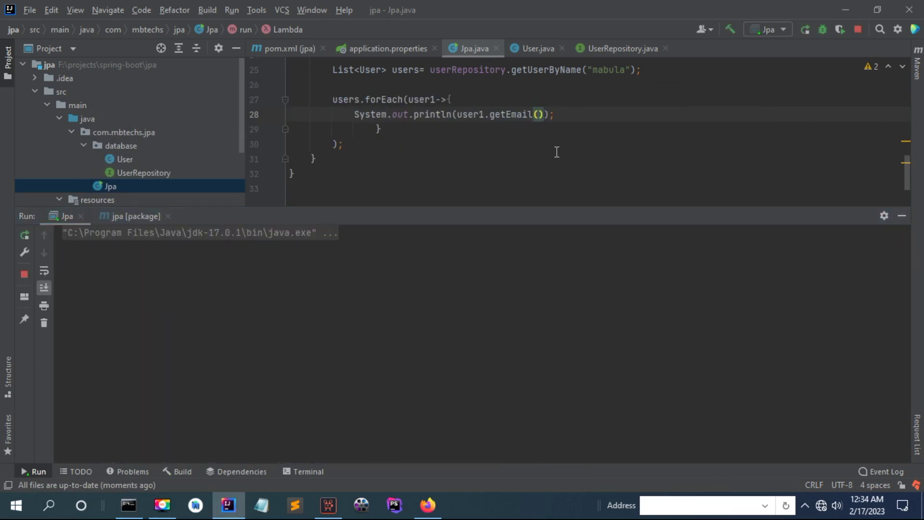